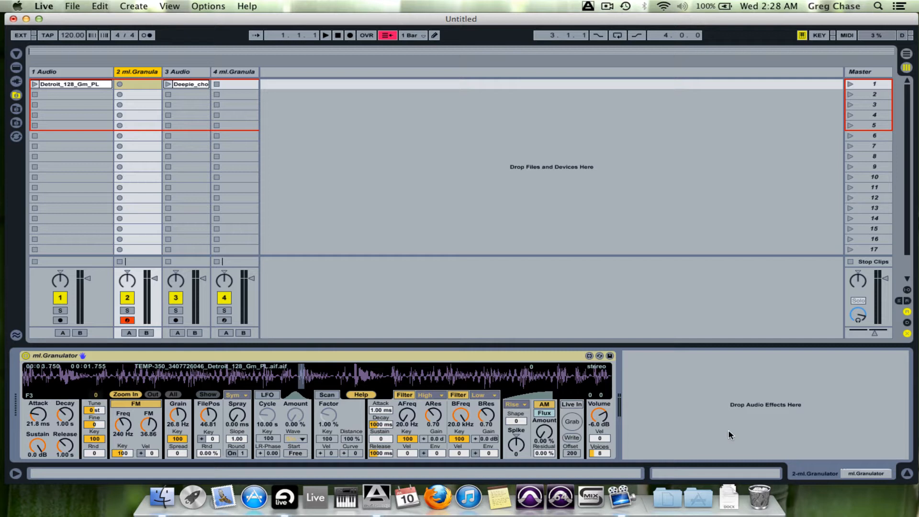
Step: Play the Detroit_128_Gm_PL clip on the first track to hear the source loop, and stop playback
key(Left)
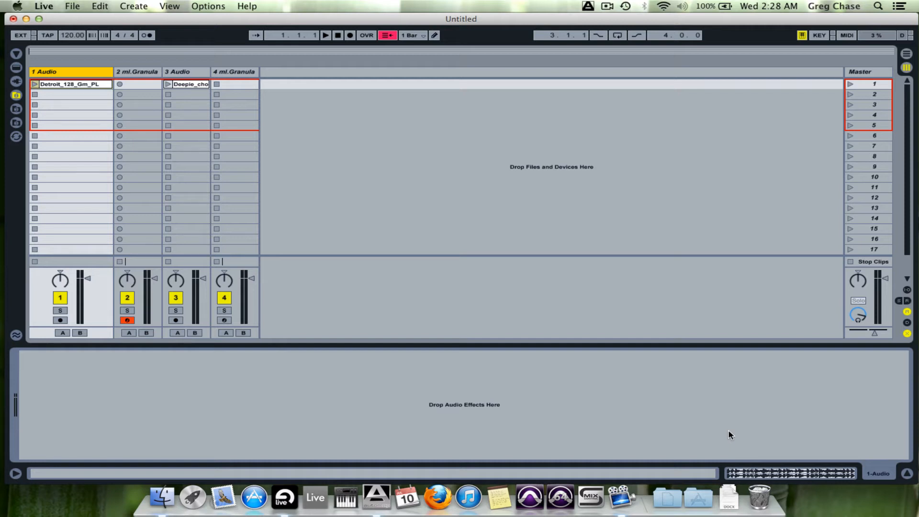
key(Return)
key(space)
Step: Move the grain window in the second track's Granulator to a file position of about 58.82
key(Right)
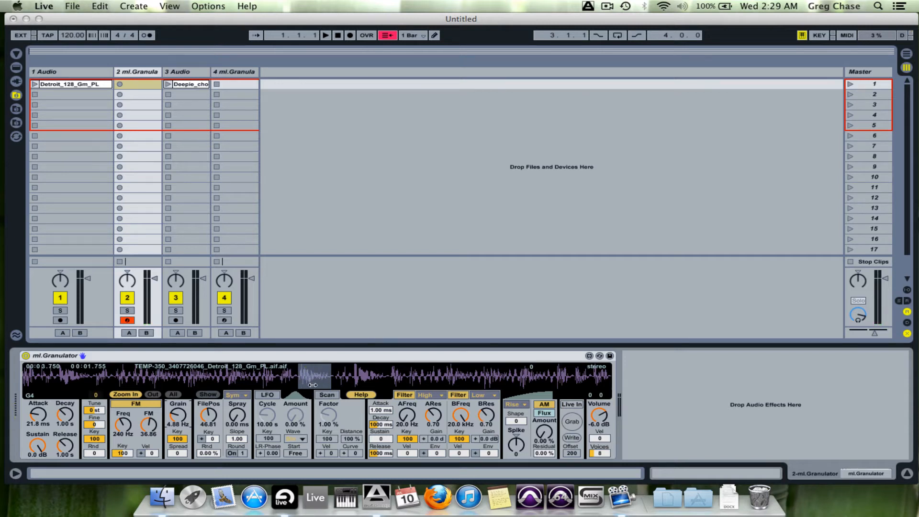
drag(310, 384, 367, 378)
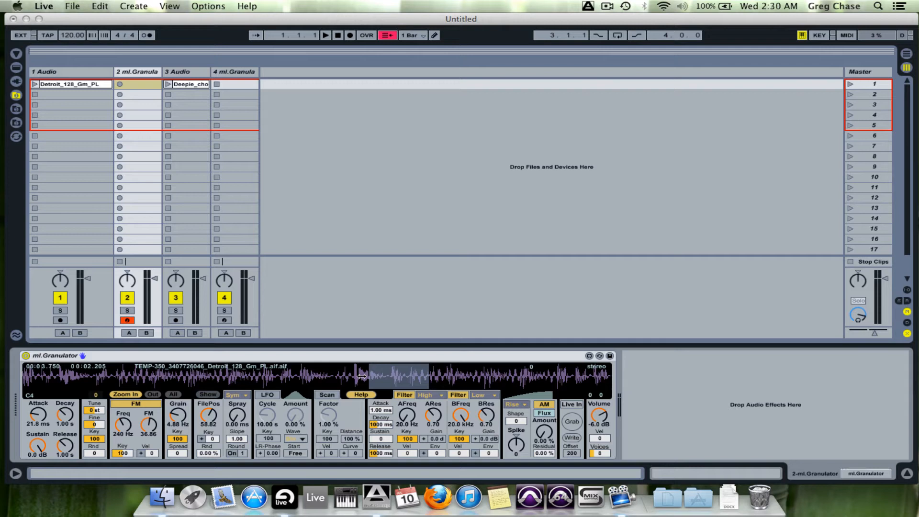
click(361, 377)
Step: Show the fourth track's Granulator and move its grain window to a file position of about 26.18
key(Right)
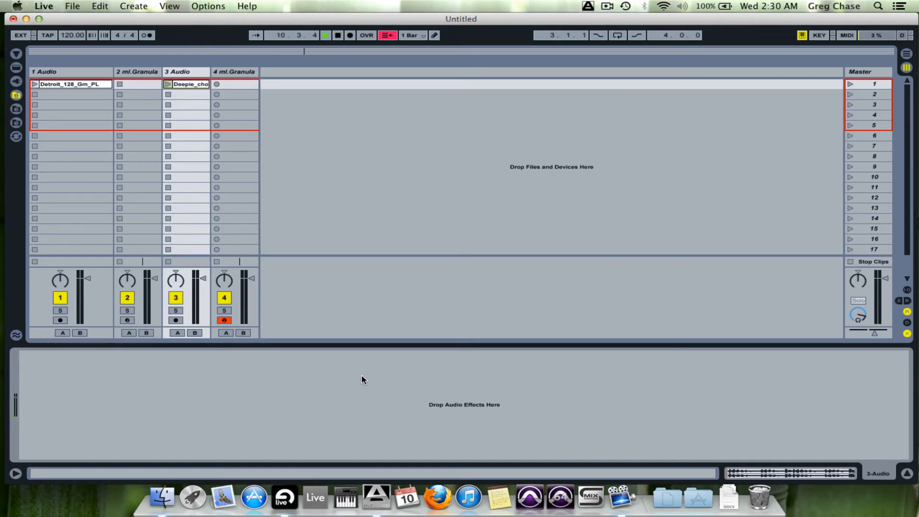
key(Right)
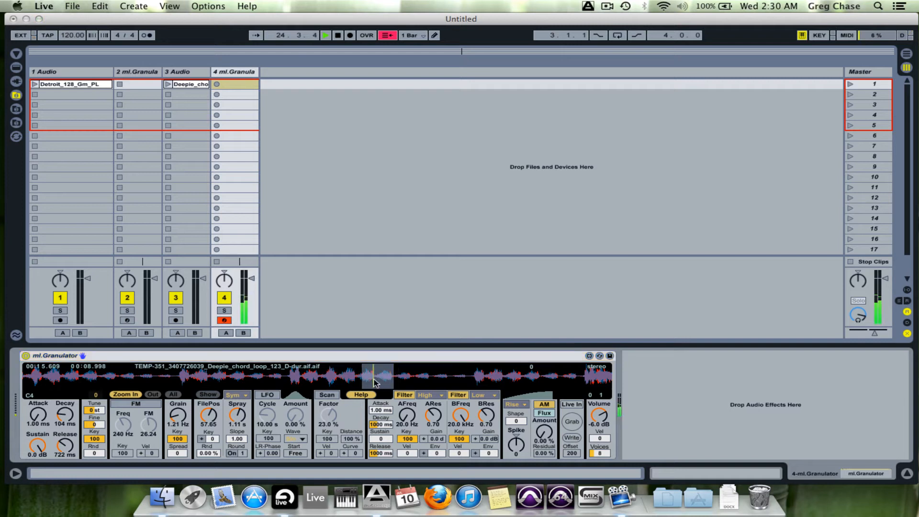
drag(374, 380, 184, 380)
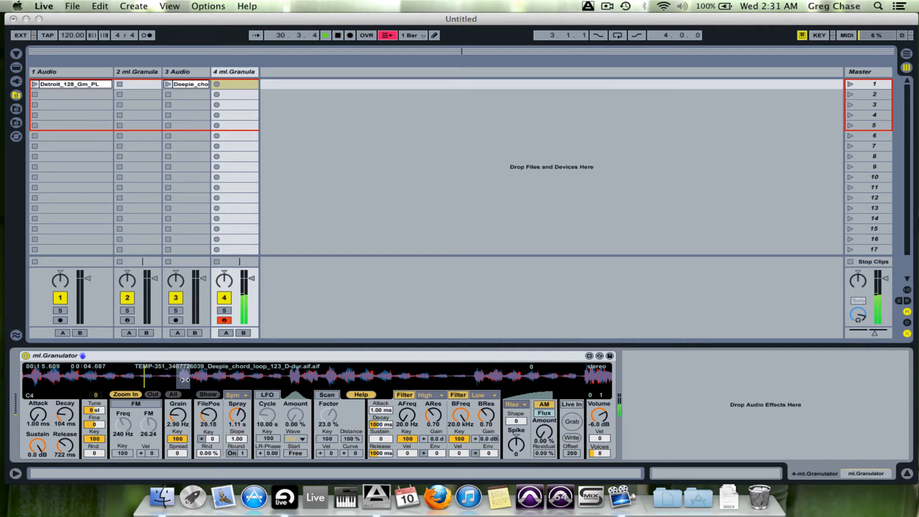
Step: Set the fourth track's Granulator Spray to 151 ms and enable FM with an amount of about 40.95
drag(237, 414, 237, 438)
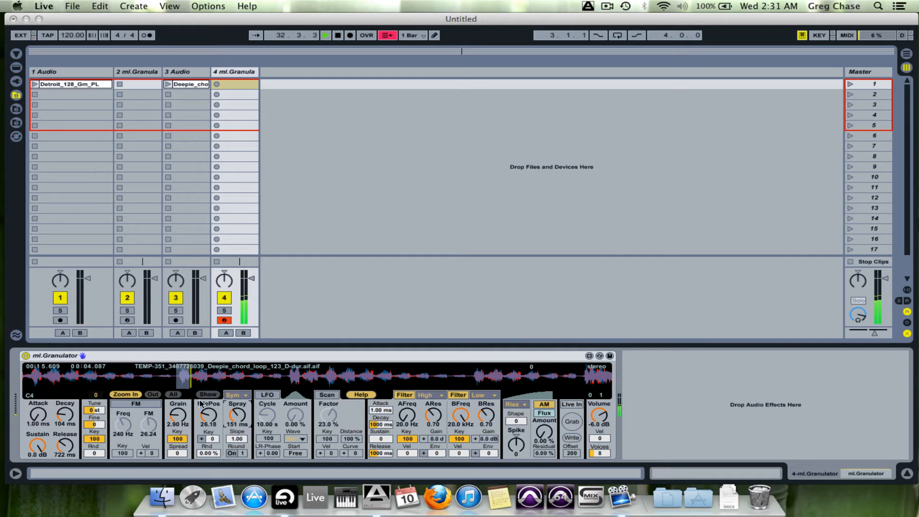
mouse_move(151, 420)
mouse_down()
mouse_move(151, 431)
mouse_move(148, 396)
mouse_move(148, 407)
mouse_up()
click(136, 404)
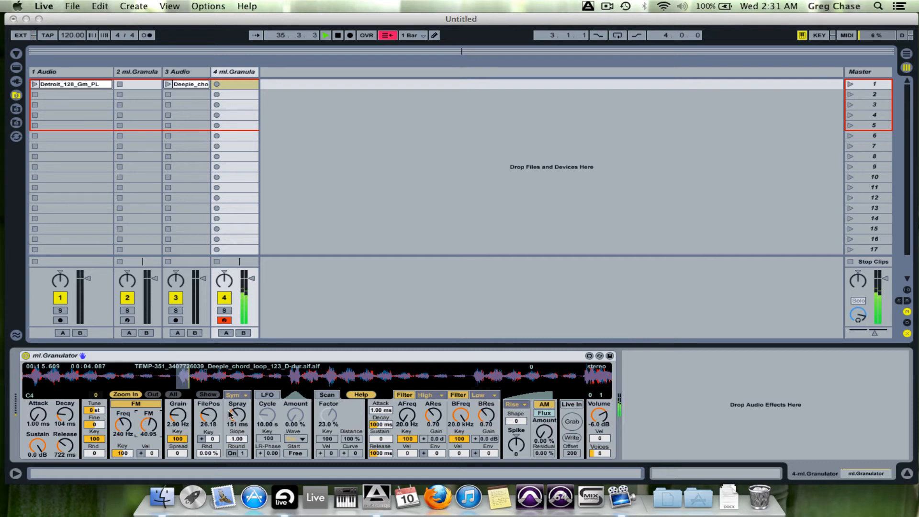
Step: Adjust the fourth track's Granulator to a 0.71 Hz grain rate, 4.29 FM amount and file position of about 44.93
mouse_move(209, 415)
mouse_down()
mouse_move(208, 405)
mouse_move(177, 404)
mouse_move(178, 426)
mouse_up()
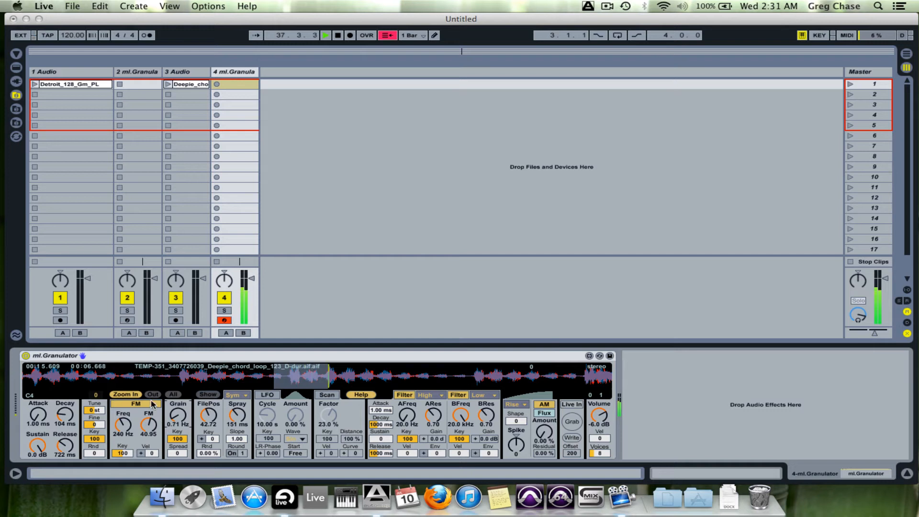
drag(300, 375, 271, 375)
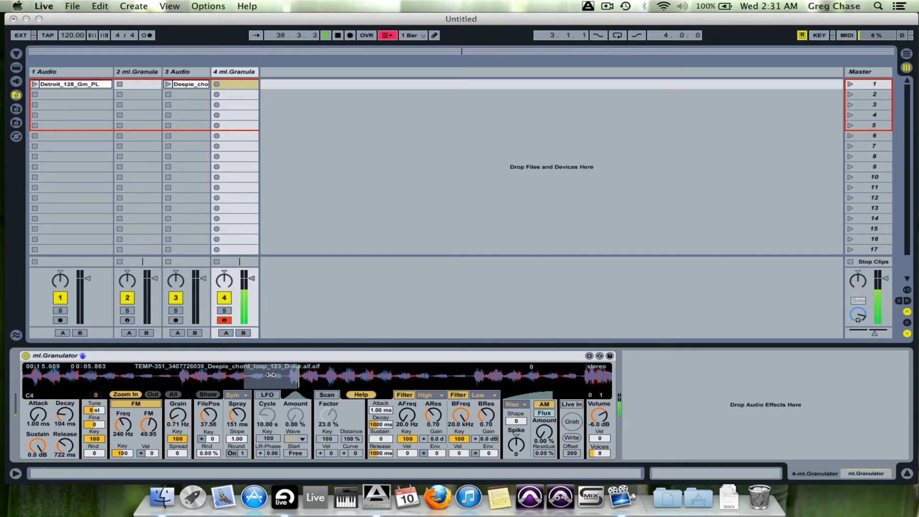
drag(148, 425, 148, 446)
drag(270, 374, 316, 370)
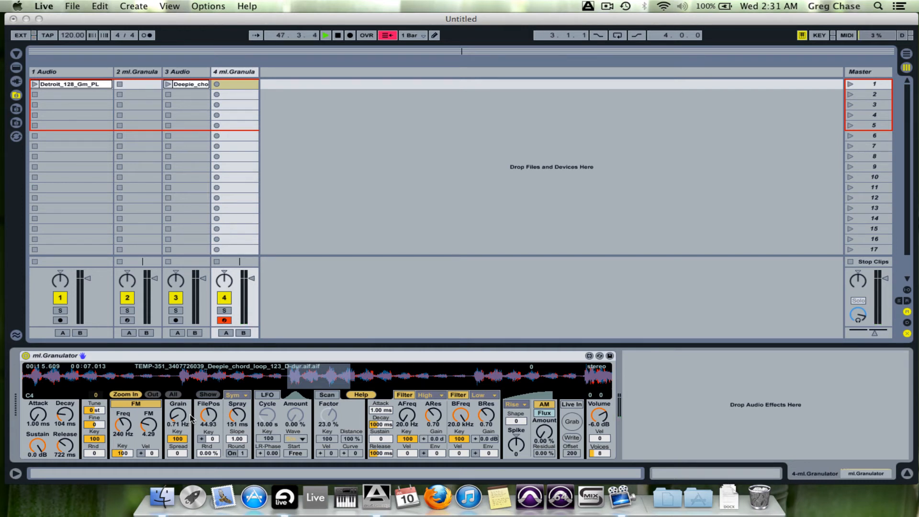
Step: In the second track's Granulator, set the file position to 56.50 and the grain rate to 250 Hz
click(139, 74)
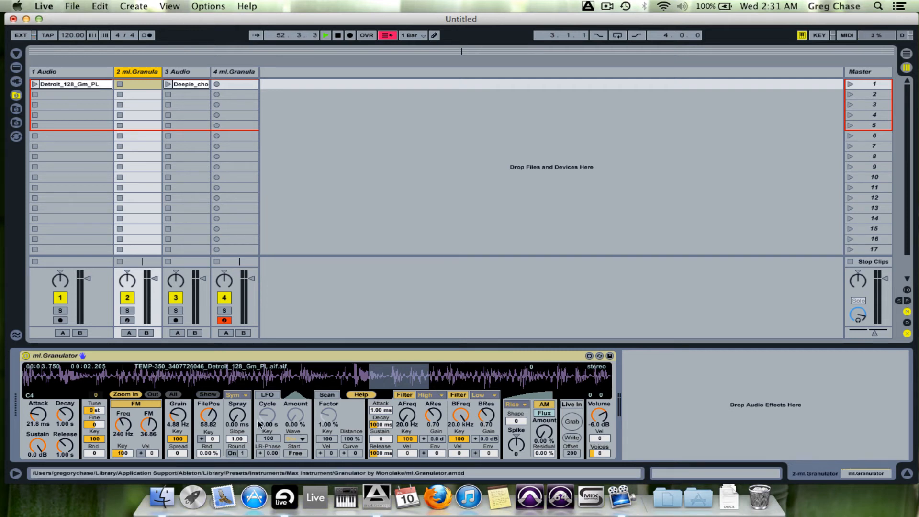
click(210, 430)
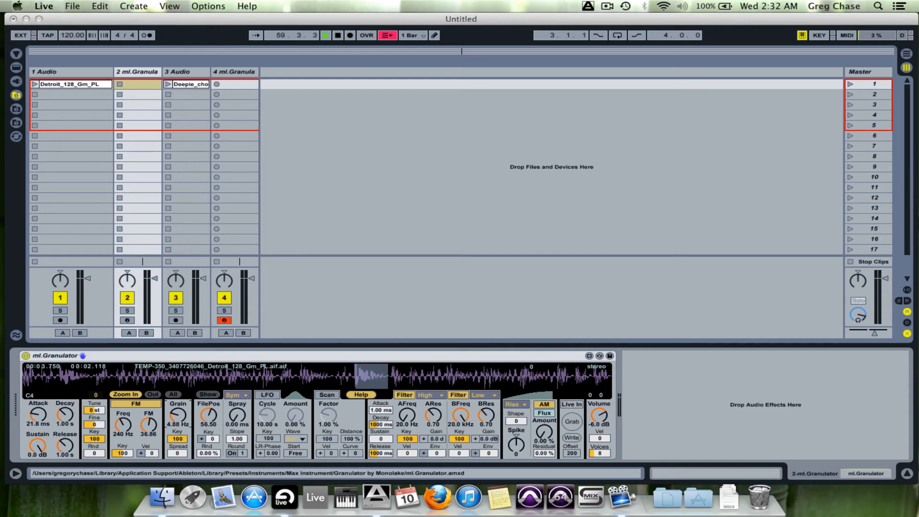
click(175, 428)
text(250)
key(Return)
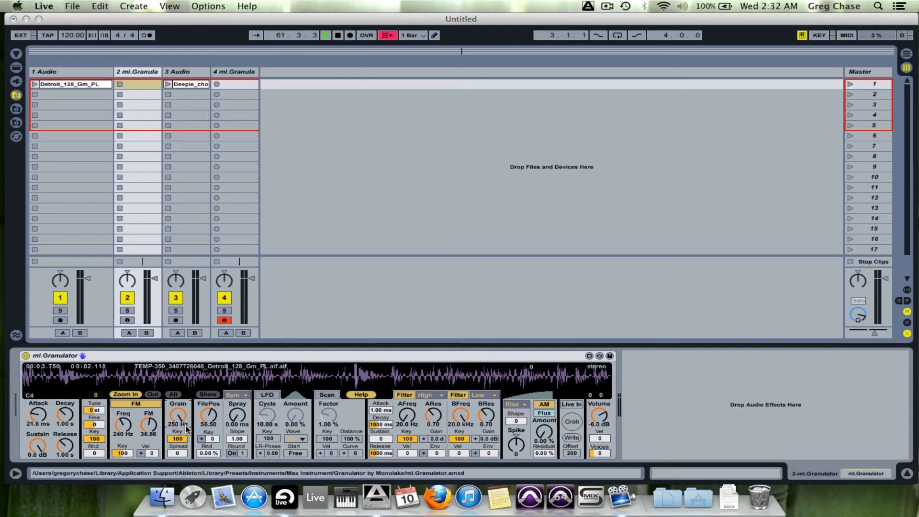
Step: Zoom in on the Detroit loop's waveform, try other grain window positions, and set the file position back to 56.5
click(134, 396)
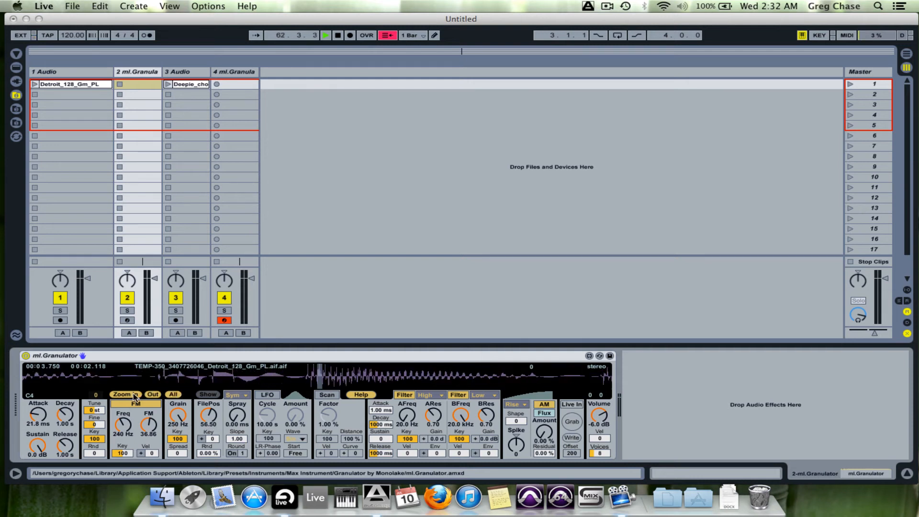
click(152, 395)
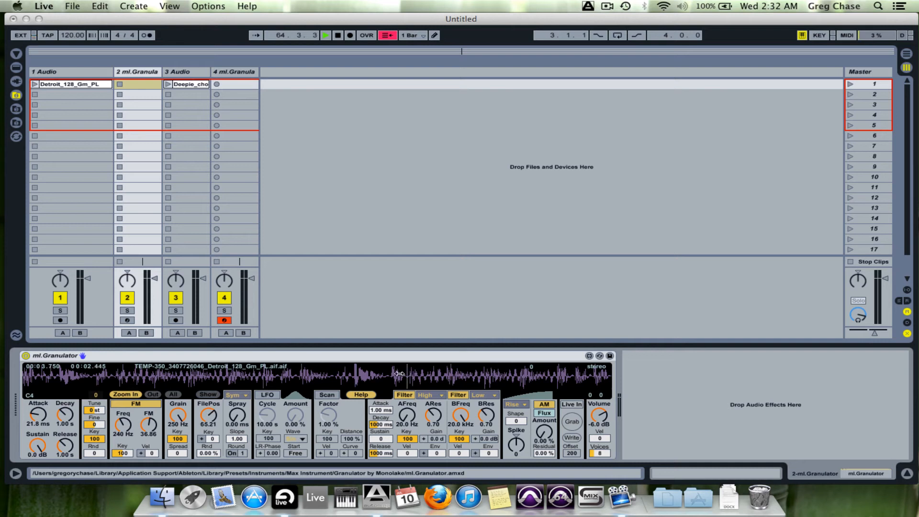
drag(356, 377, 353, 375)
click(127, 395)
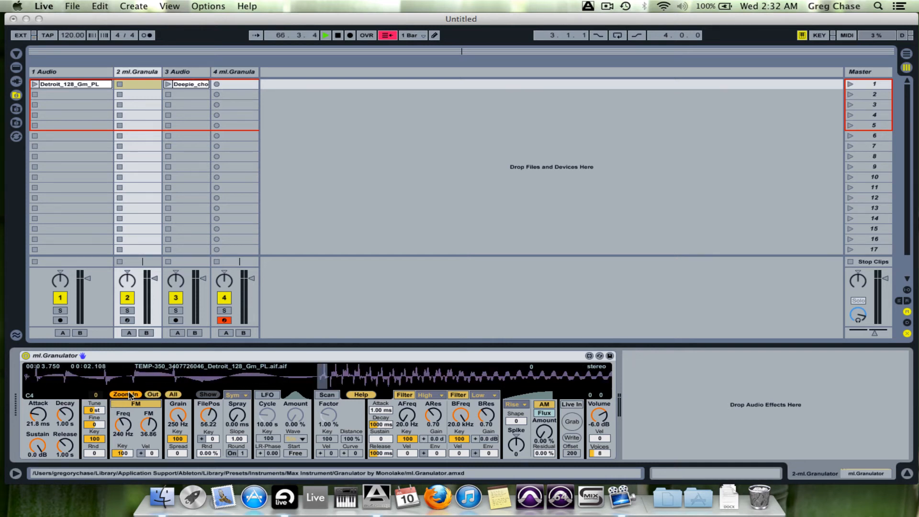
drag(334, 380, 412, 376)
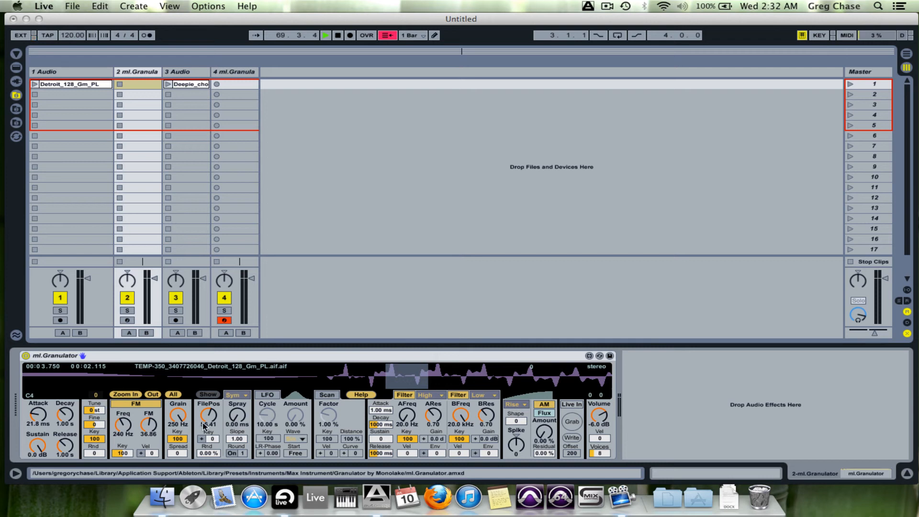
text(56.5)
key(Return)
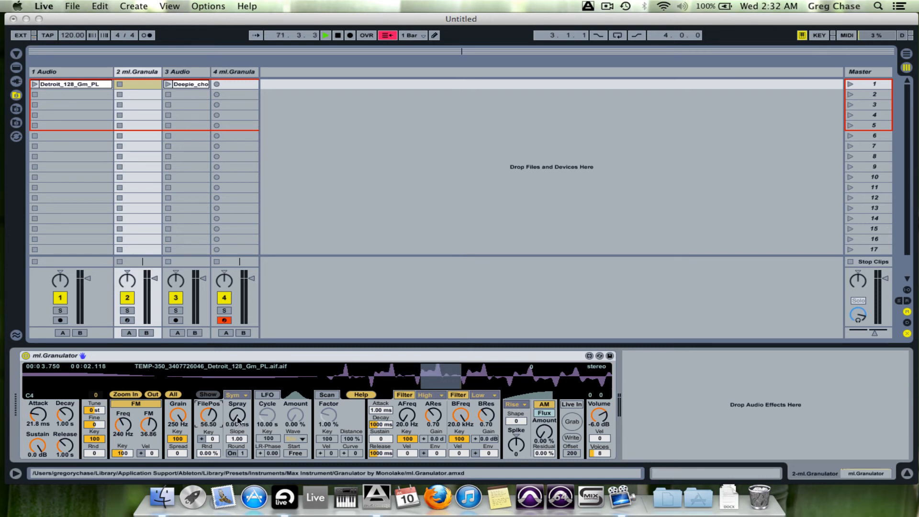
Step: Turn off FM in the second track's Granulator and arm that track for recording
click(148, 406)
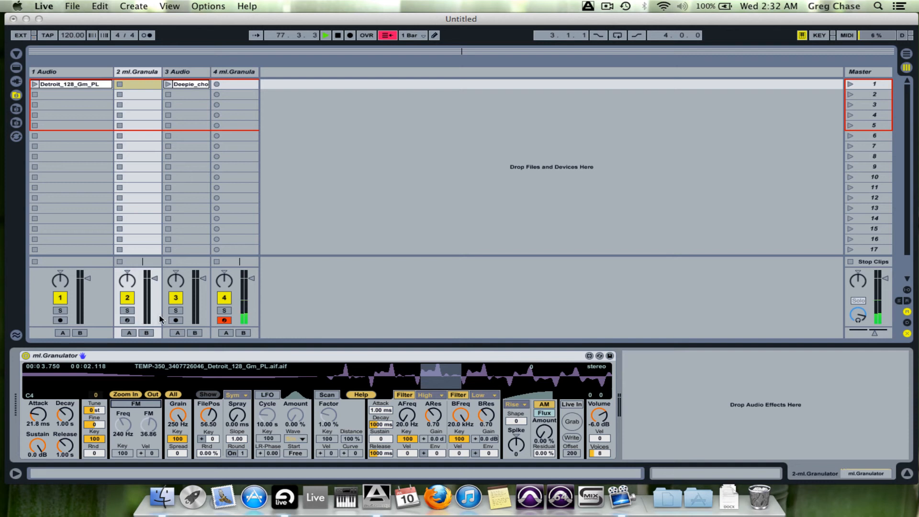
click(139, 72)
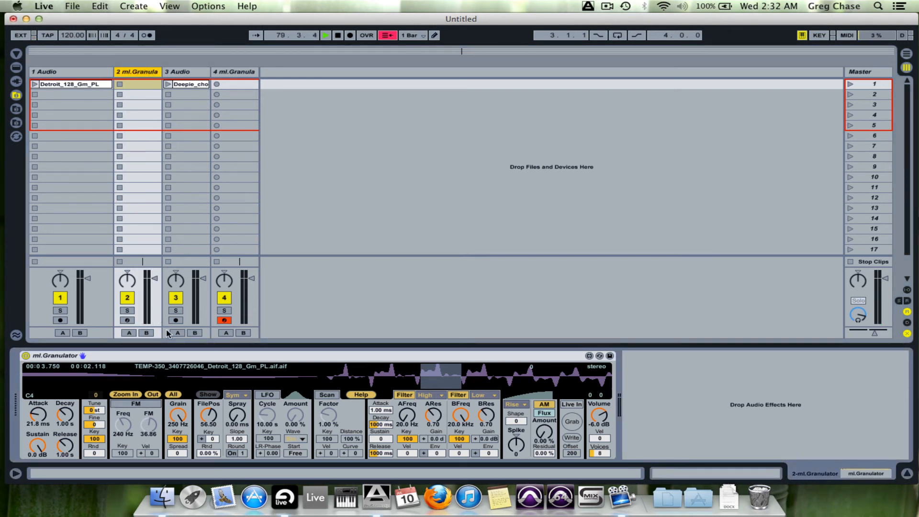
click(128, 320)
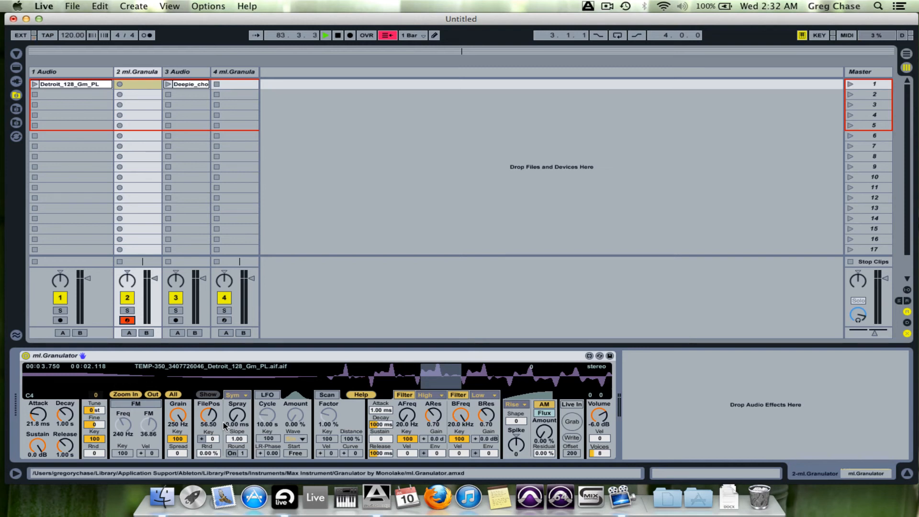
Step: Play several notes in different octaves to listen to the second track's granulated sound
key(a)
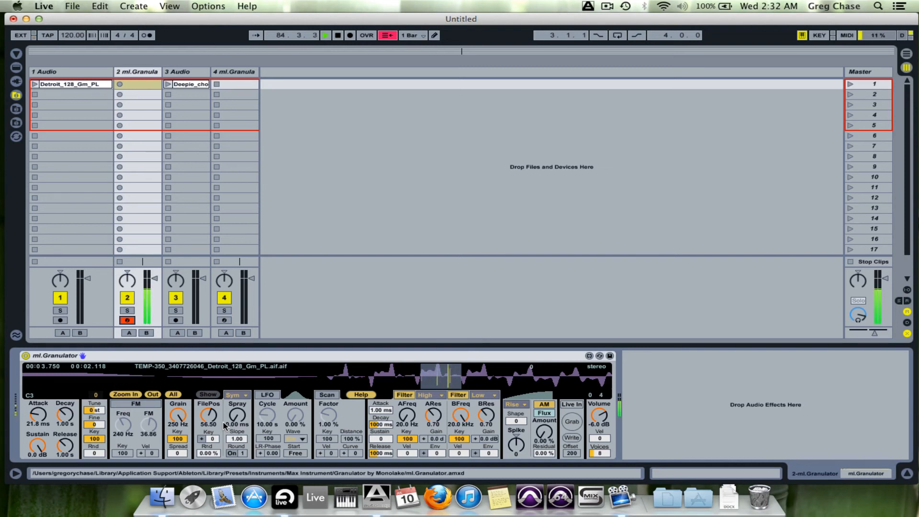
key(d)
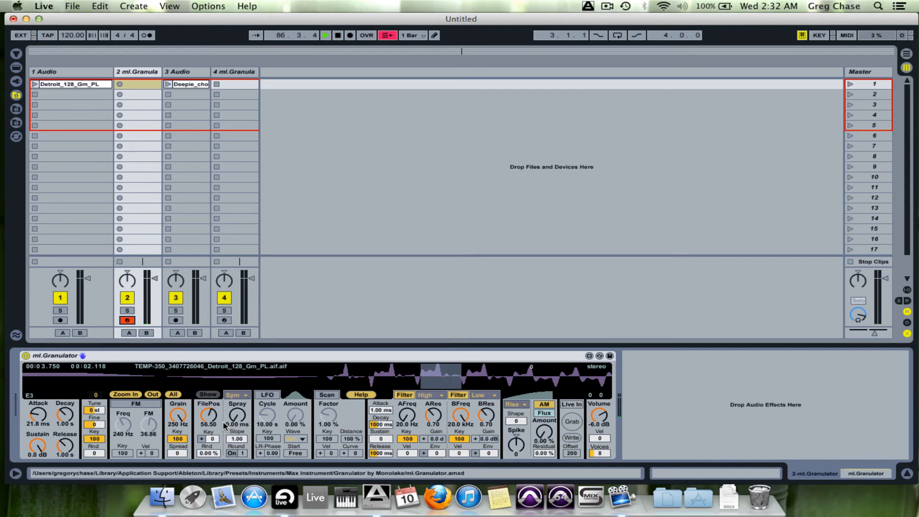
key(z)
key(a)
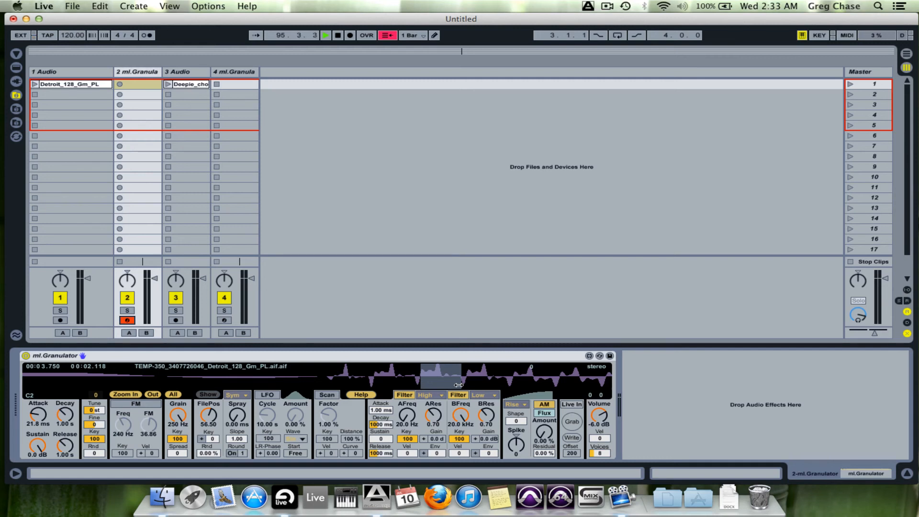
key(s)
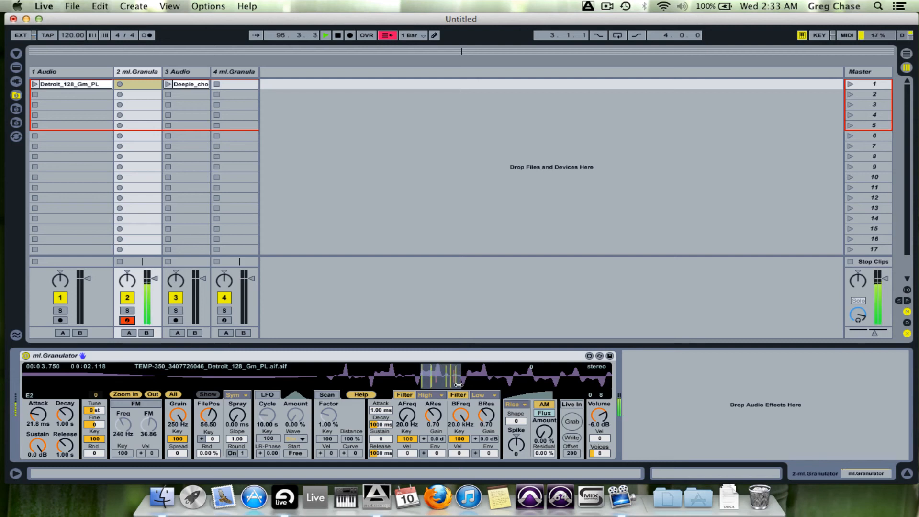
key(j)
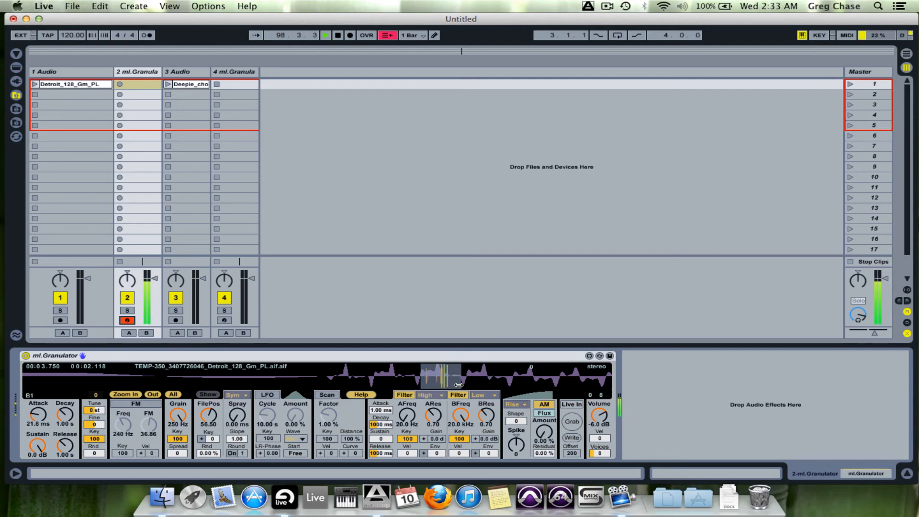
key(k)
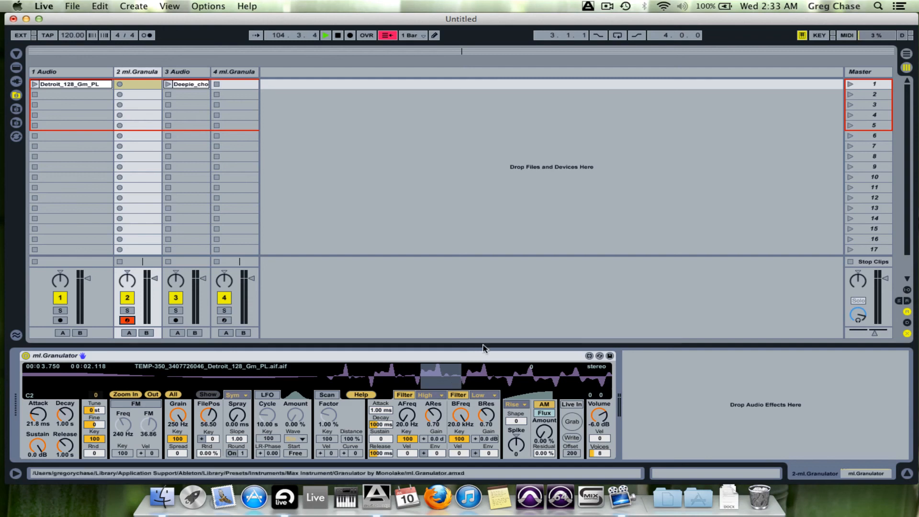
Step: Zoom the Granulator waveform back out and select the second track's clip slot in scene 1
click(153, 395)
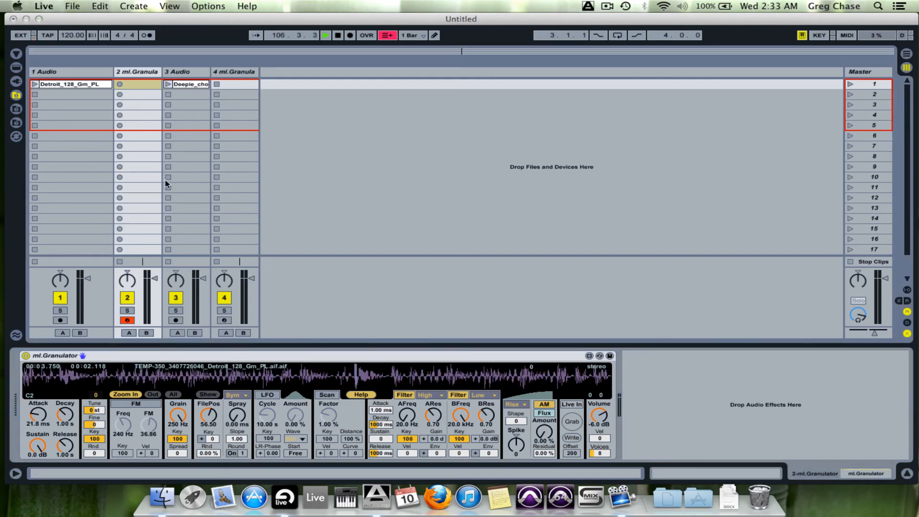
click(108, 87)
click(136, 85)
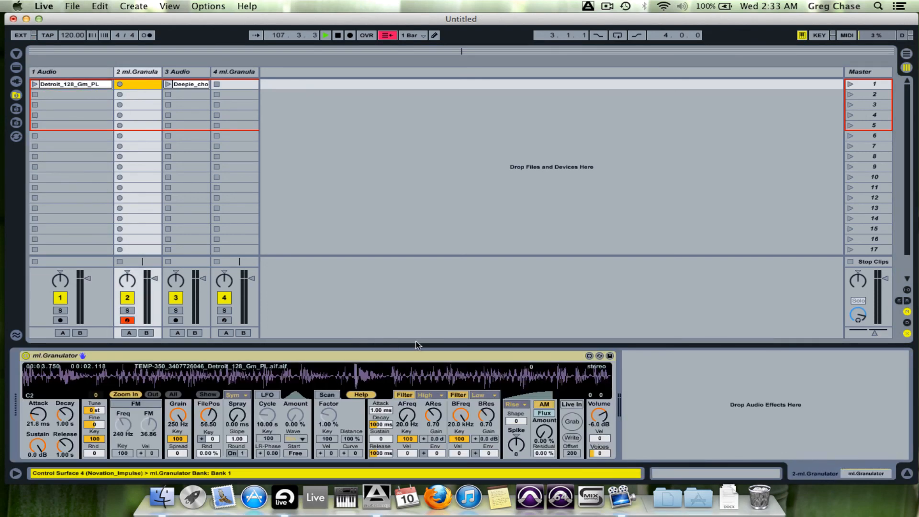